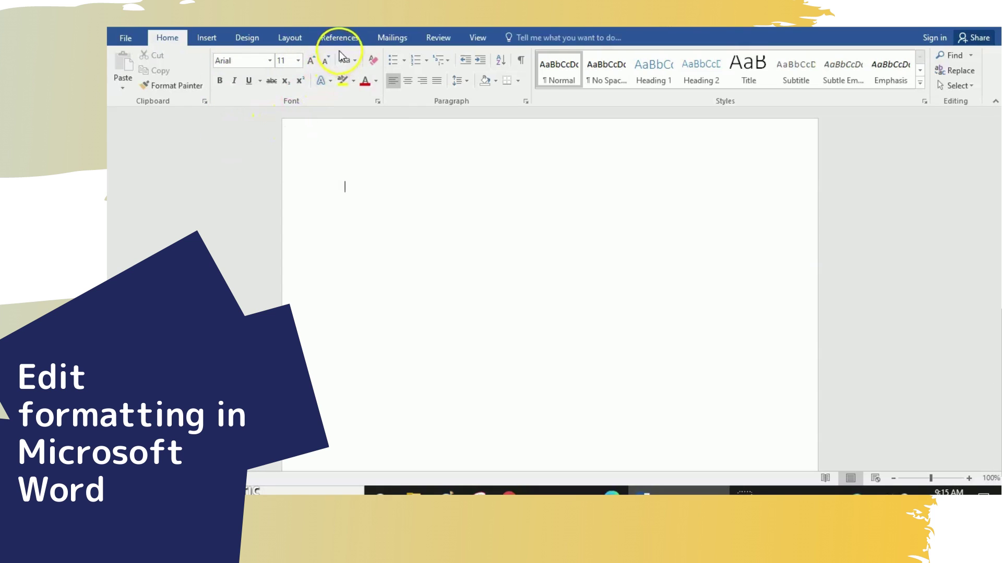
pyautogui.click(294, 60)
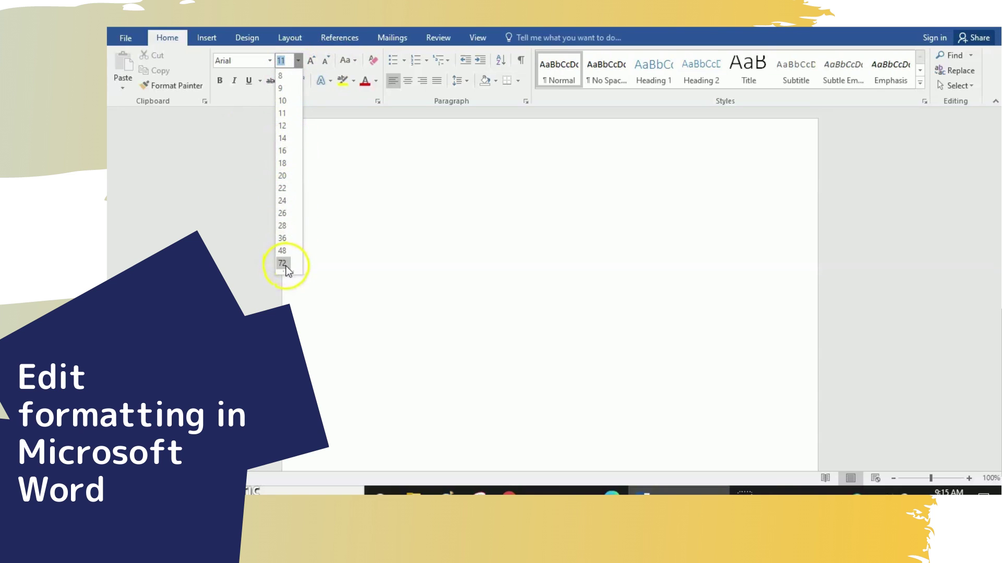
pyautogui.click(285, 60)
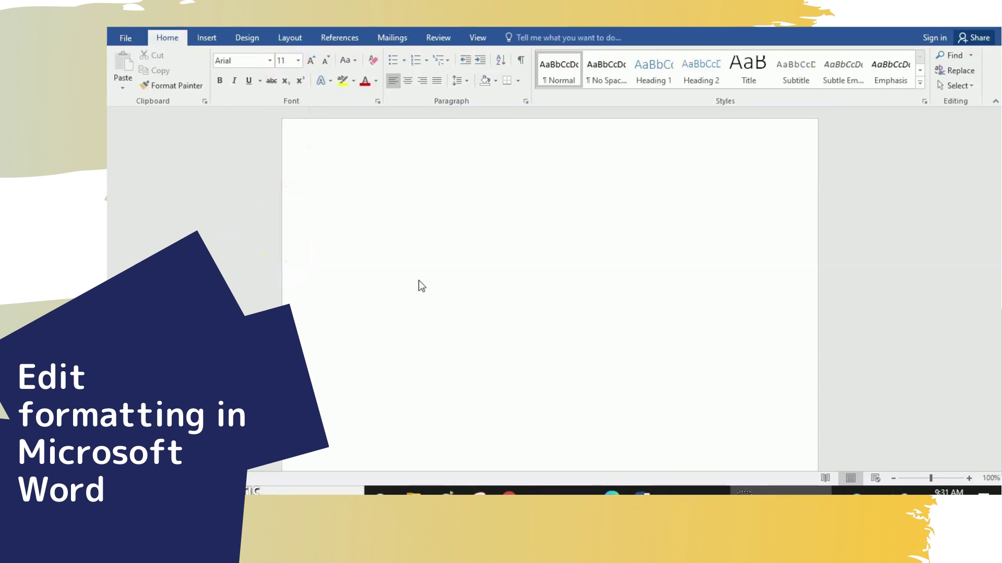
# Set the paragraph spacing to 0 pt after with single line spacing, and no space between paragraphs of the same style.
pyautogui.click(467, 83)
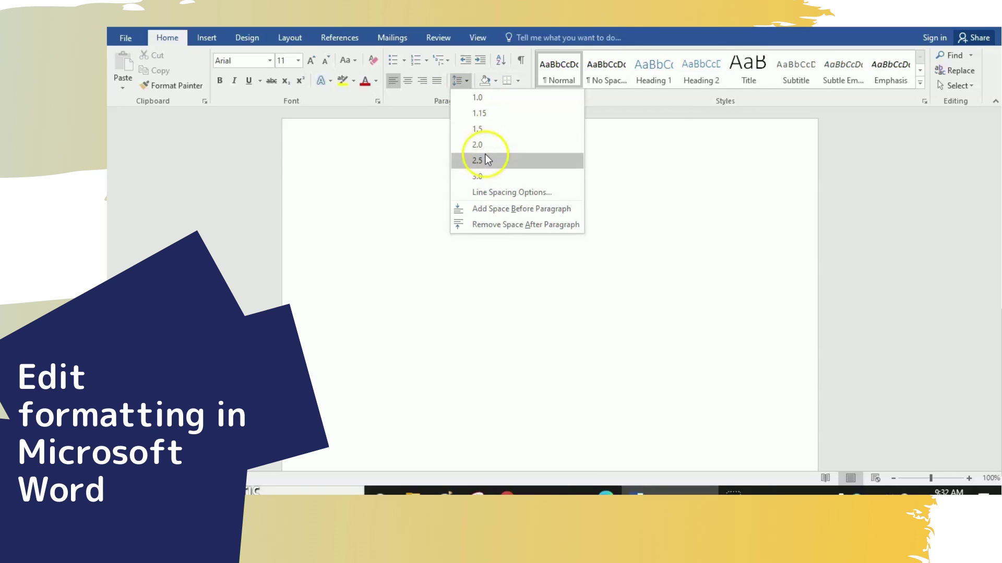
pyautogui.click(486, 193)
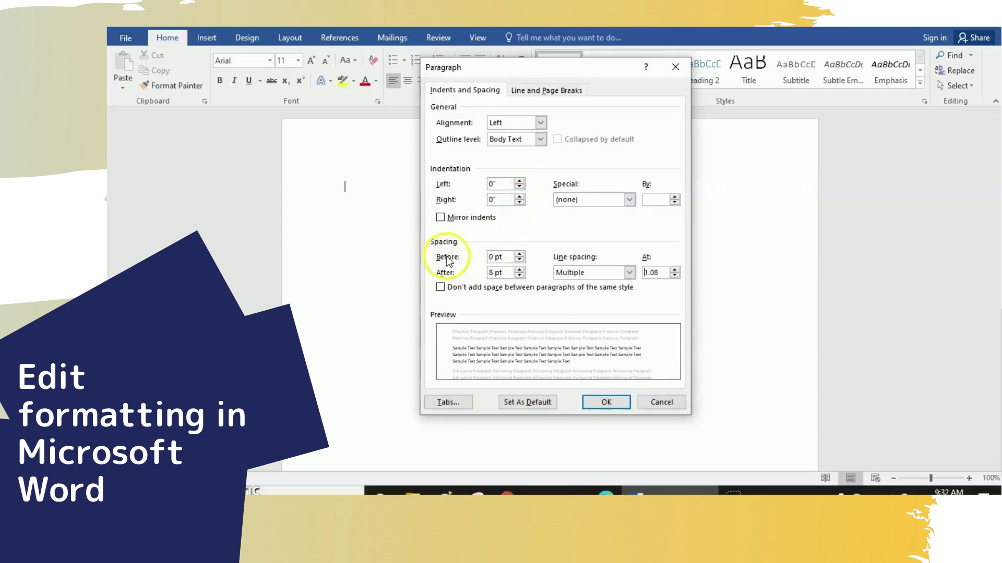
pyautogui.click(493, 273)
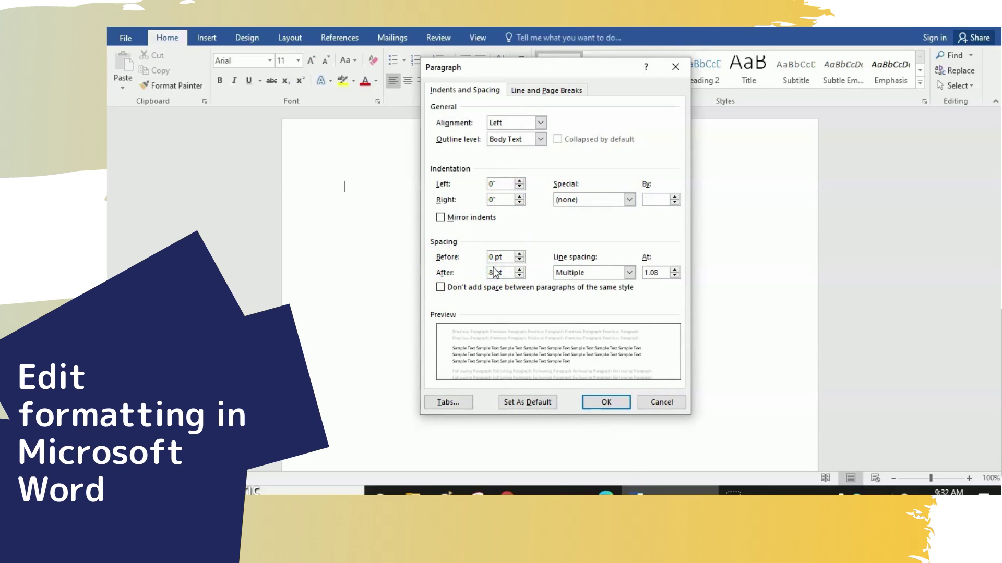
pyautogui.press('BackSpace')
pyautogui.write('0')
pyautogui.click(598, 273)
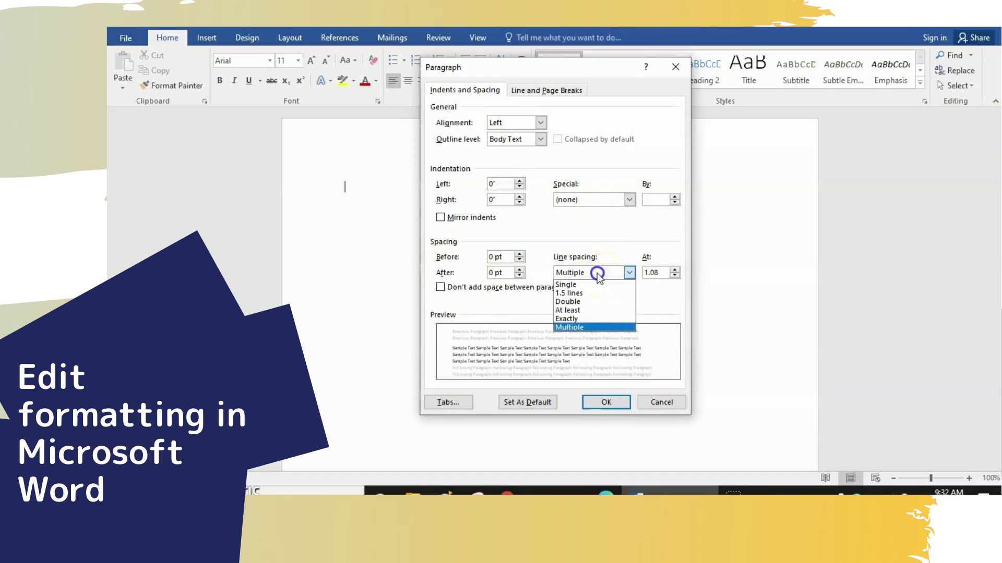
pyautogui.click(568, 285)
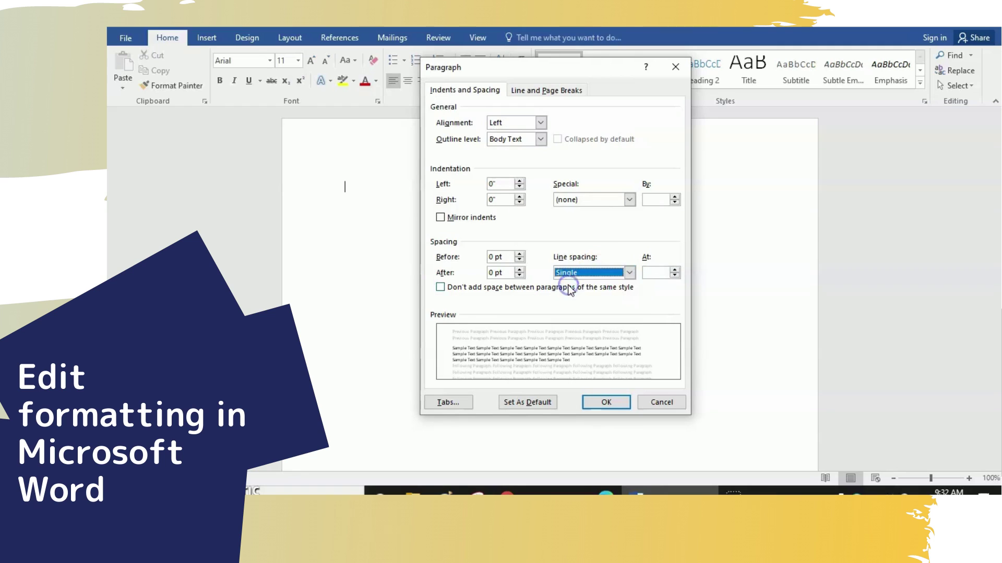
pyautogui.click(625, 292)
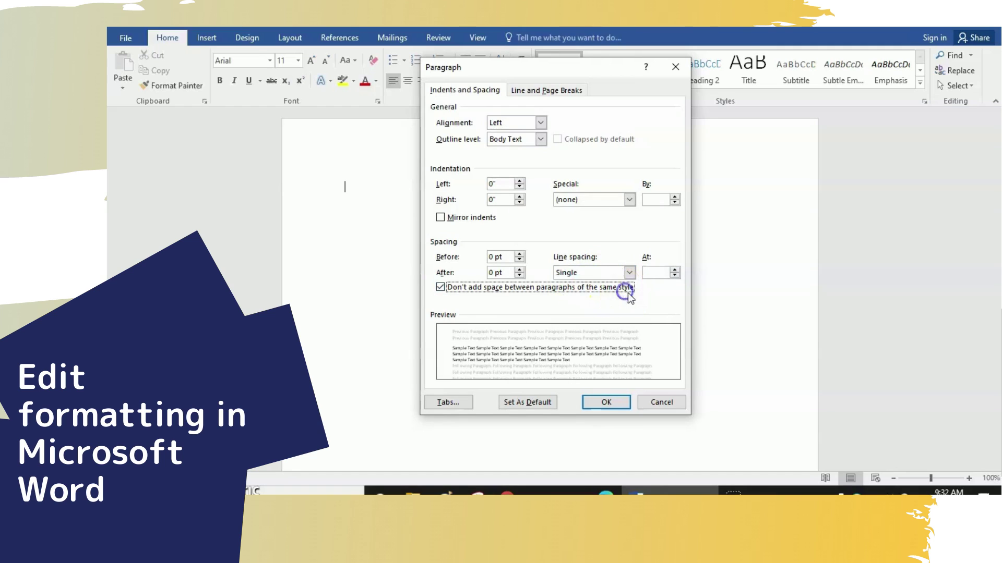
pyautogui.click(593, 405)
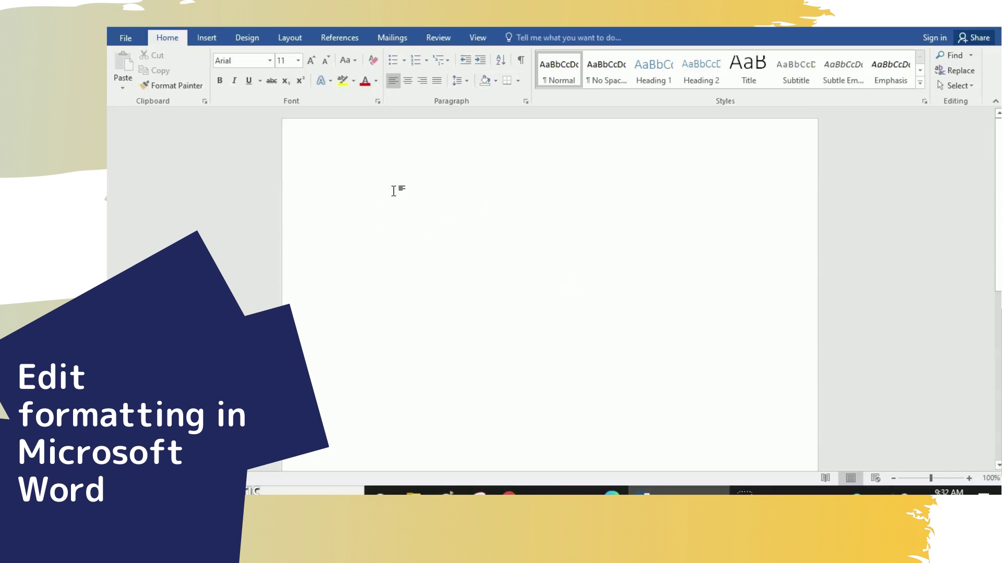
# Enter the letter's date "August 20, 2020", and below it the recipient's full name, street address, and city line.
pyautogui.write('Augus')
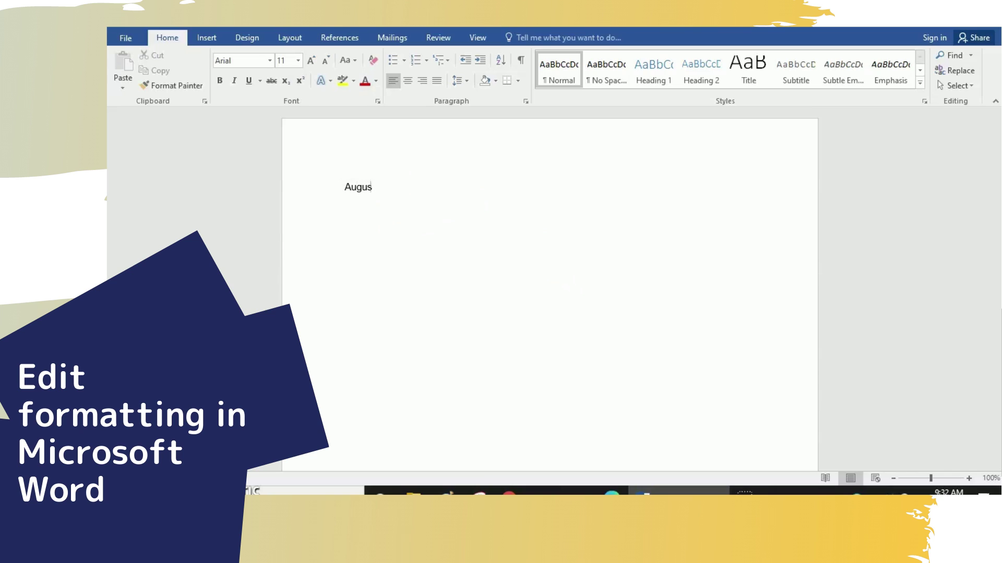
pyautogui.write('t 20, 2020')
pyautogui.write('M')
pyautogui.write('r. ')
pyautogui.write('Jon D')
pyautogui.write('ewey ')
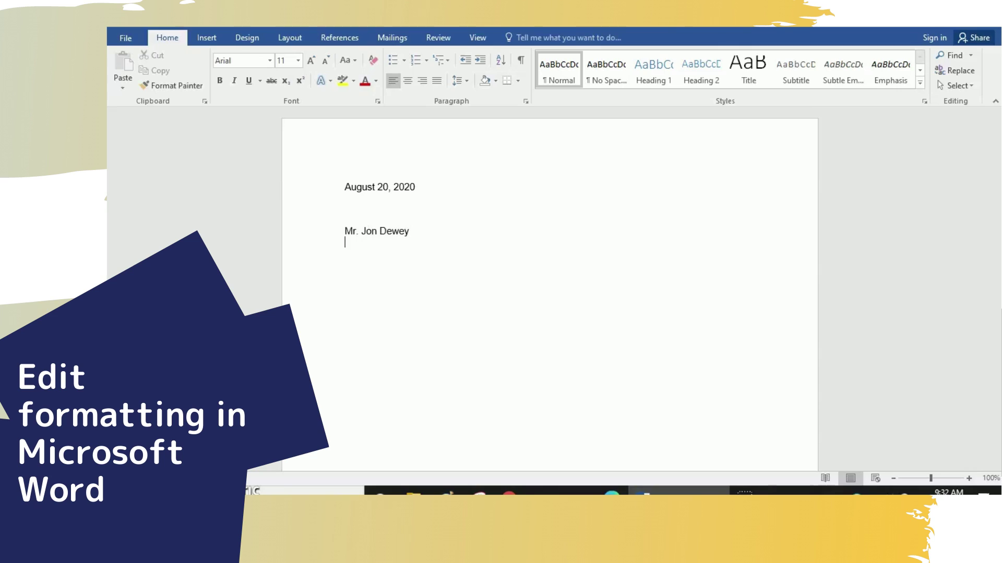
pyautogui.write('900 Lemon Drive')
pyautogui.press('Return')
pyautogui.write('Round Lake, IL 99999')
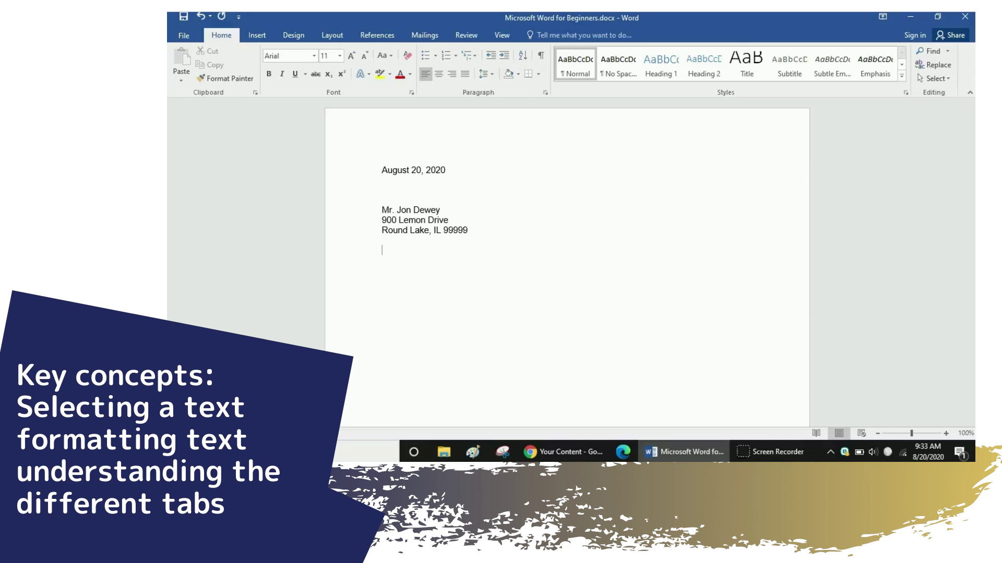
# Add a salutation line with the recipient's name and a comma, and start the body with "Mansfield Public Library".
pyautogui.write('Mr. John Dewey,')
pyautogui.press('Return')
pyautogui.press('Return')
pyautogui.write('Mansfield Pub')
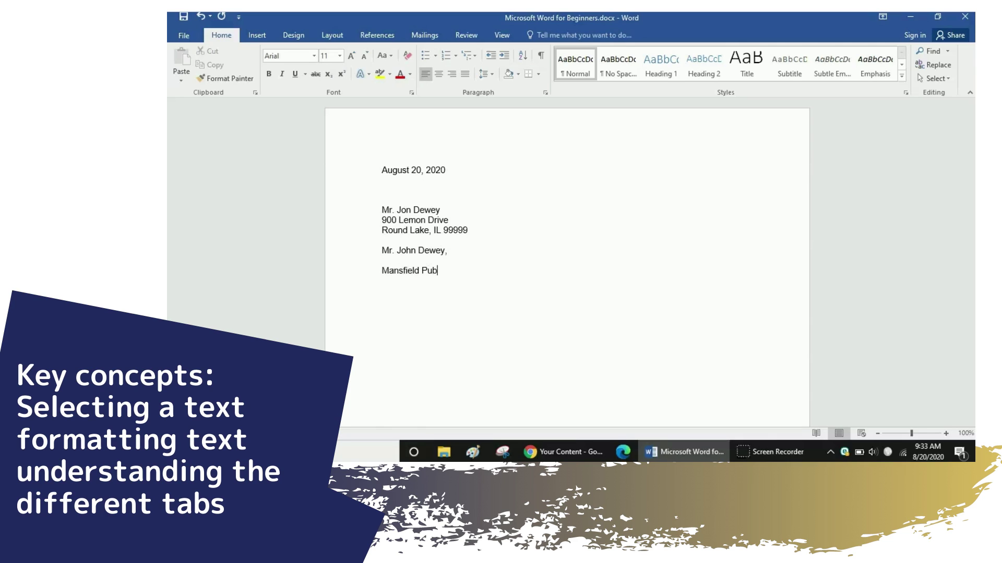
pyautogui.write('lic Library')
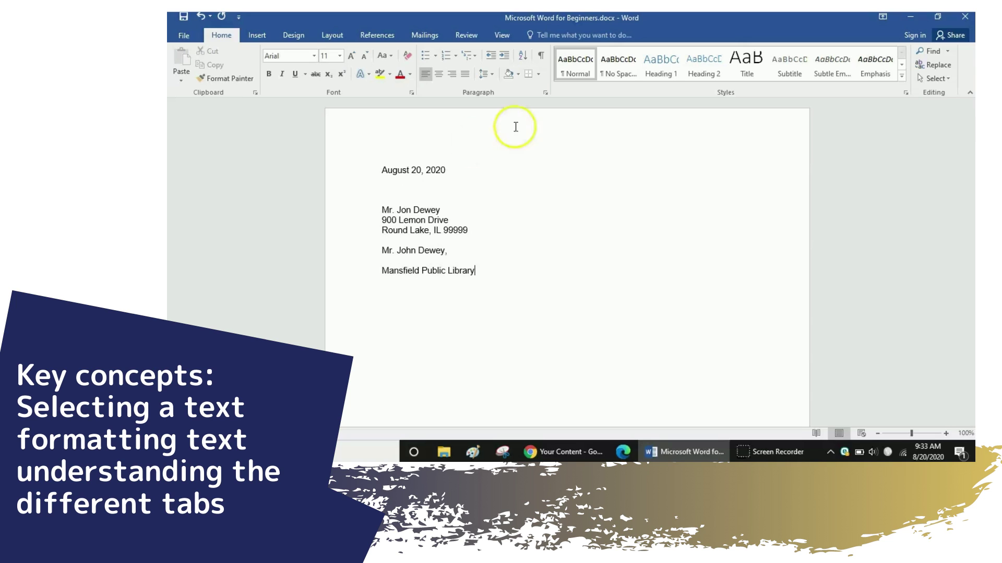
# Center the line "Mansfield Public Library" on the page.
pyautogui.click(381, 270)
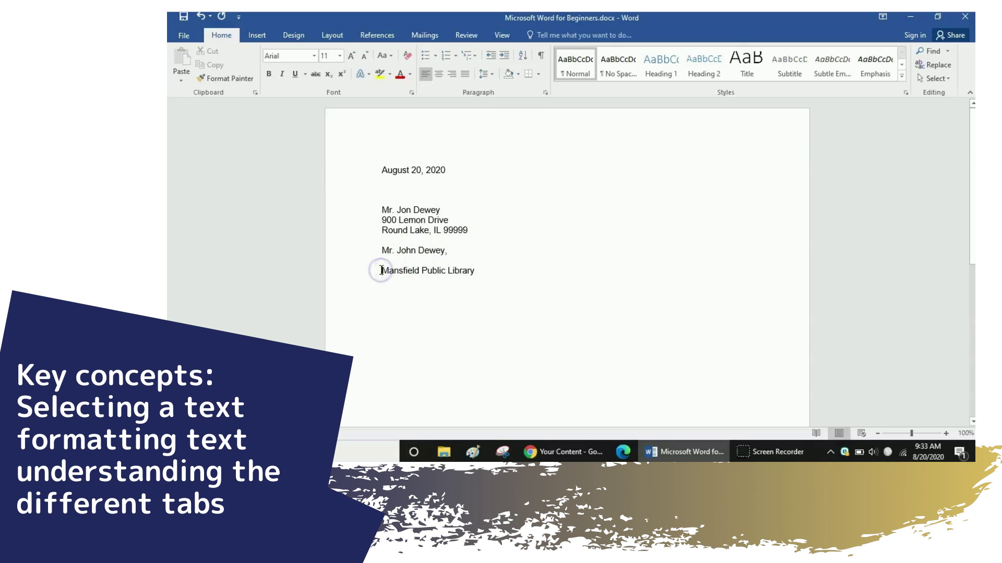
pyautogui.click(380, 270)
pyautogui.moveTo(380, 271); pyautogui.dragTo(474, 271)
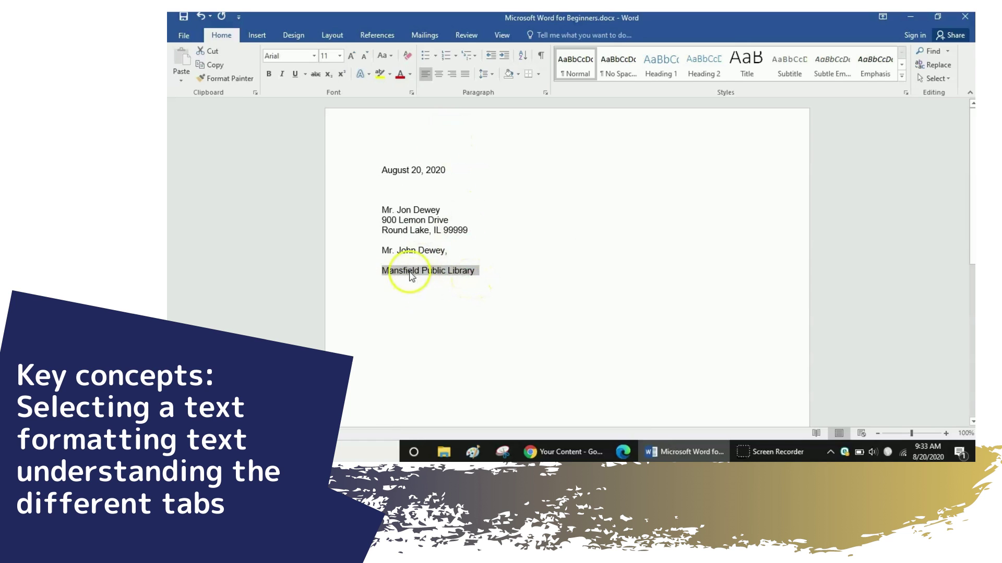
pyautogui.click(438, 78)
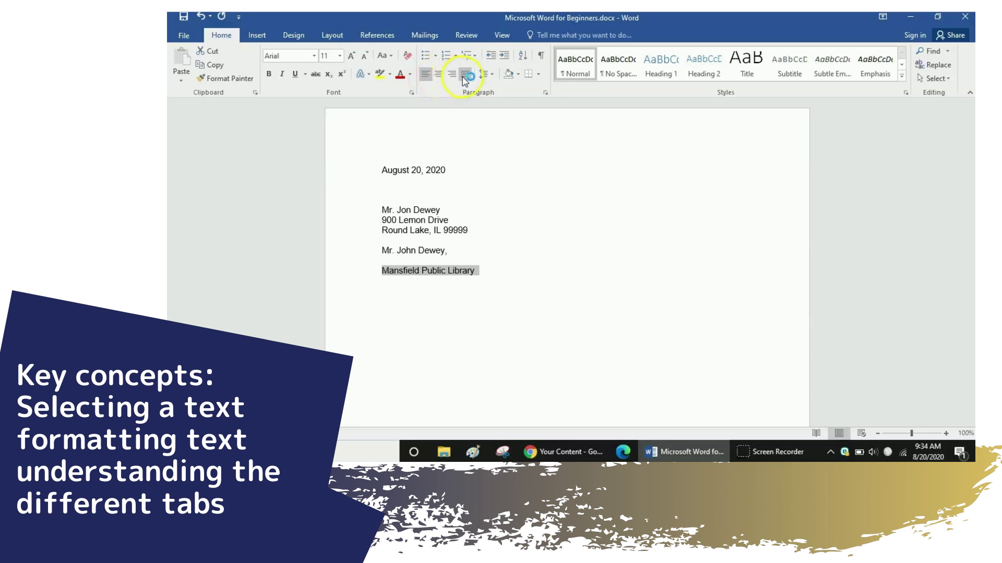
pyautogui.click(443, 80)
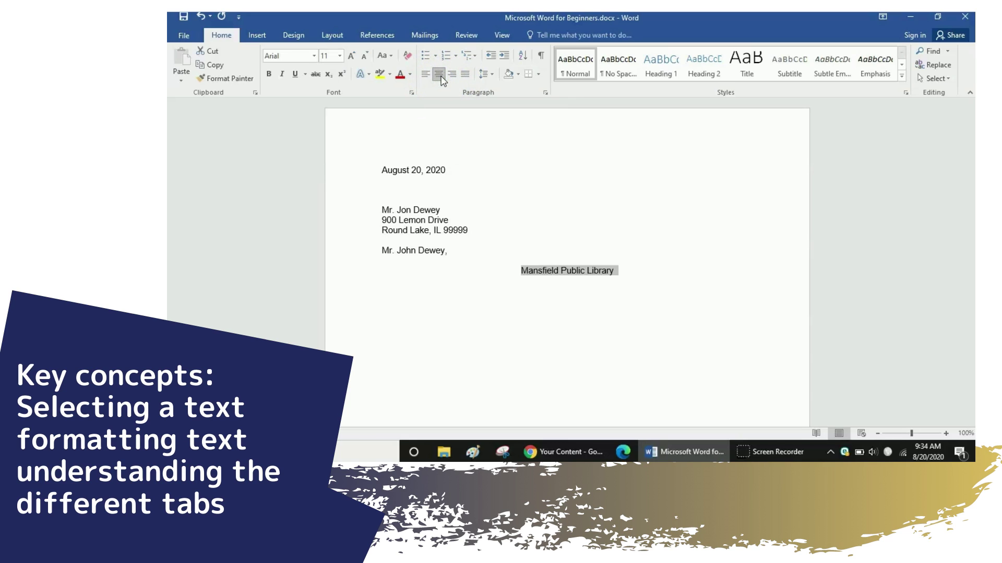
# Set the centered "Mansfield Public Library" line to font size 18 and make it bold.
pyautogui.click(340, 57)
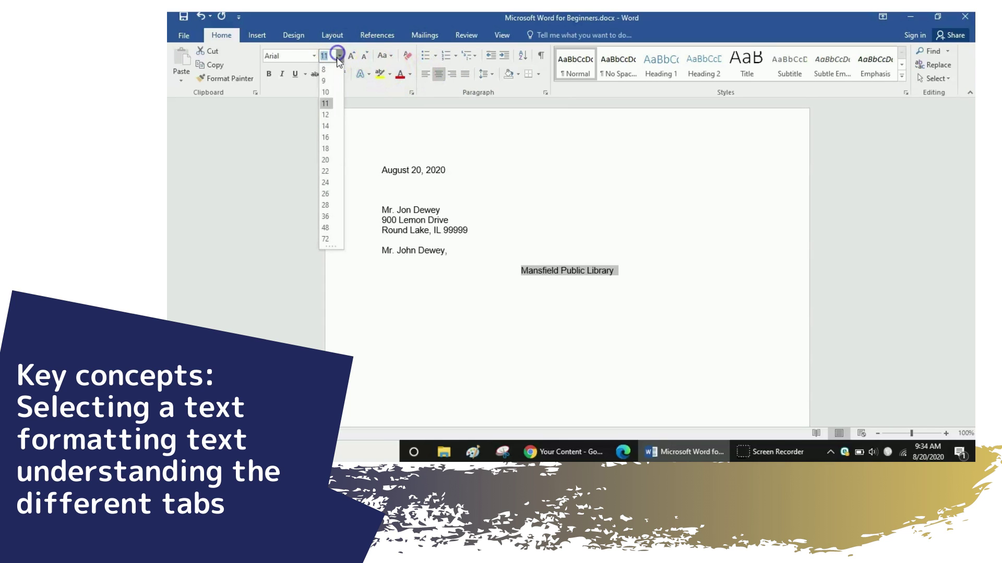
pyautogui.click(327, 150)
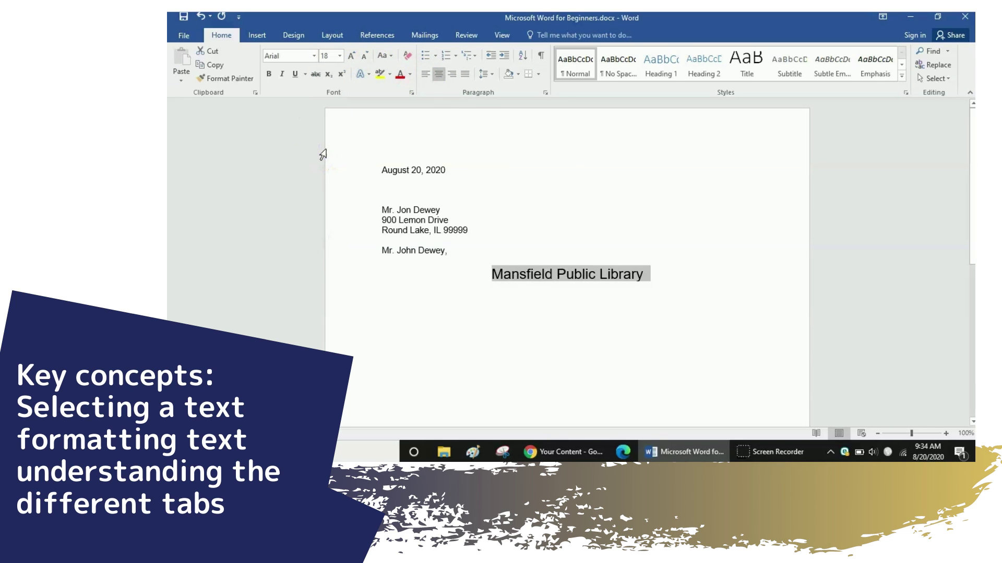
pyautogui.click(268, 74)
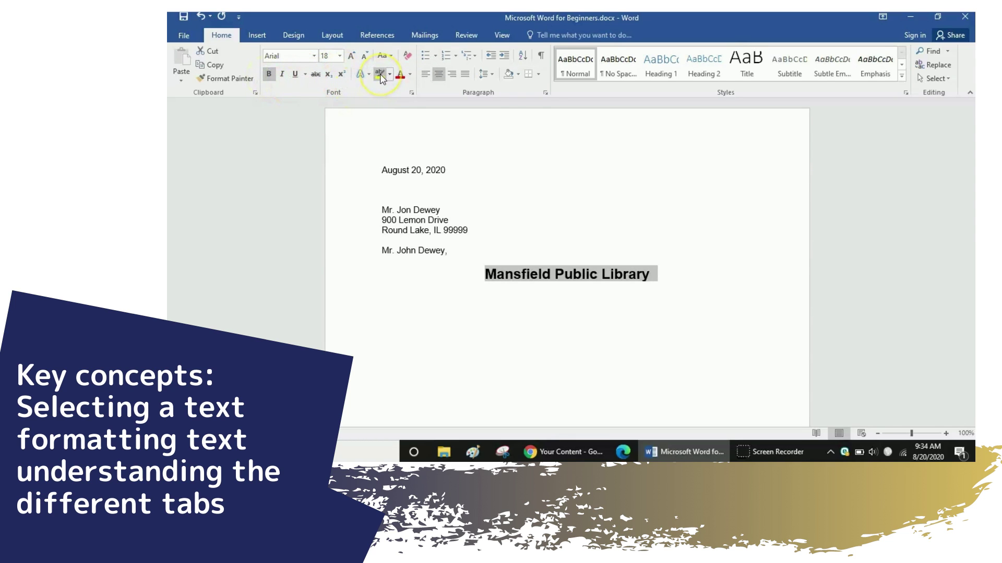
pyautogui.click(402, 76)
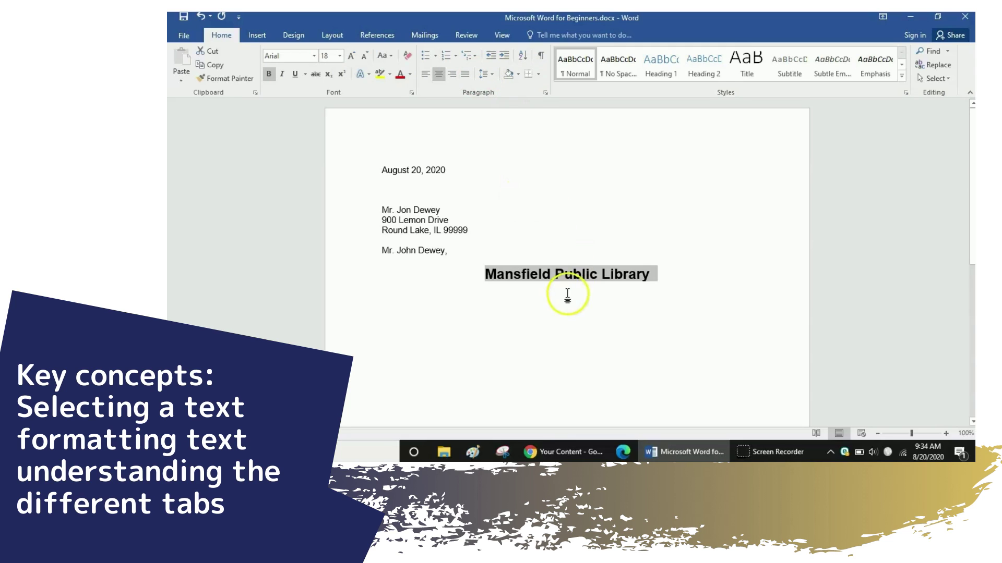
pyautogui.click(673, 276)
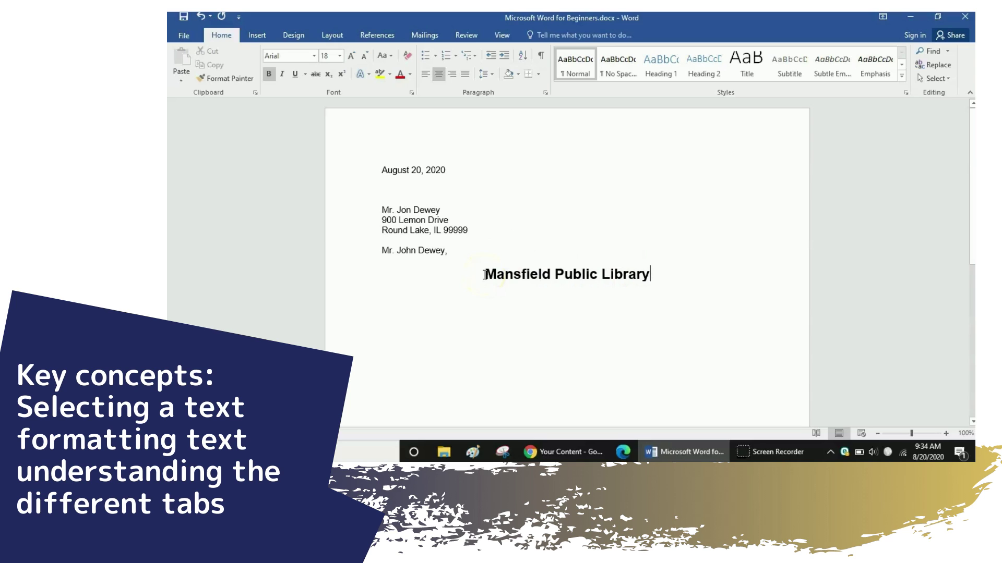
# Return the "Mansfield Public Library" line to non-bold, left-aligned text at font size 11.
pyautogui.moveTo(484, 275); pyautogui.dragTo(643, 284)
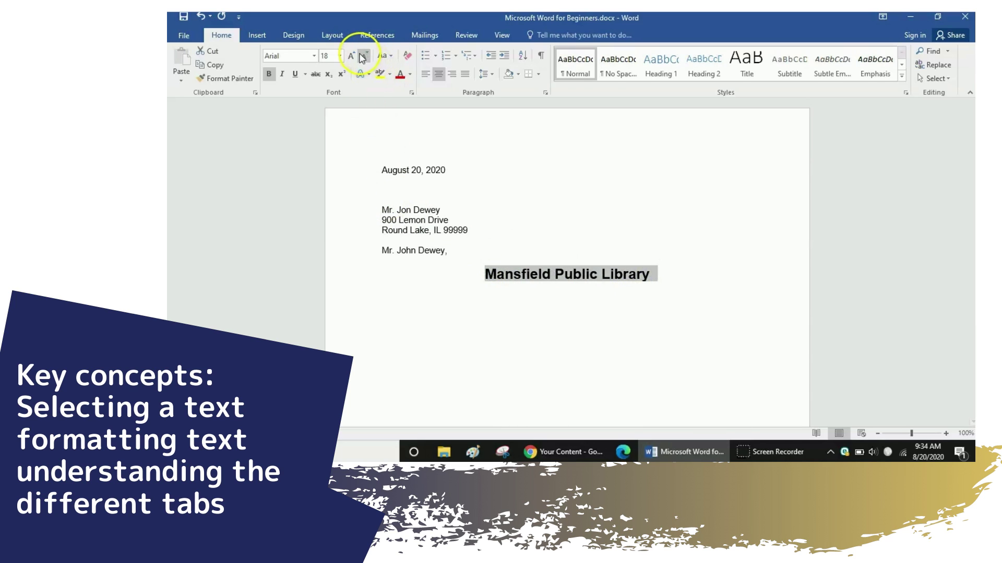
pyautogui.click(270, 75)
pyautogui.click(340, 56)
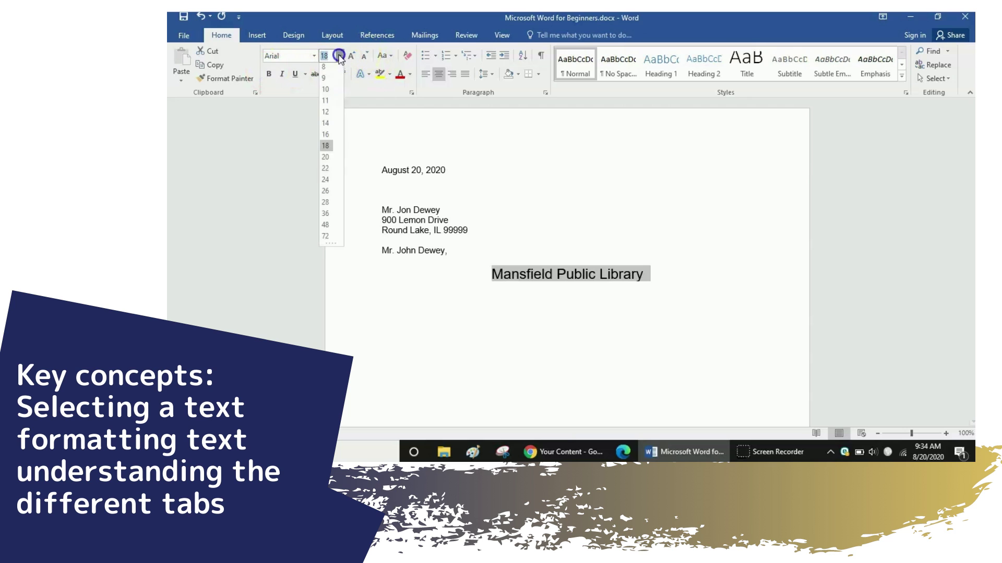
pyautogui.click(328, 103)
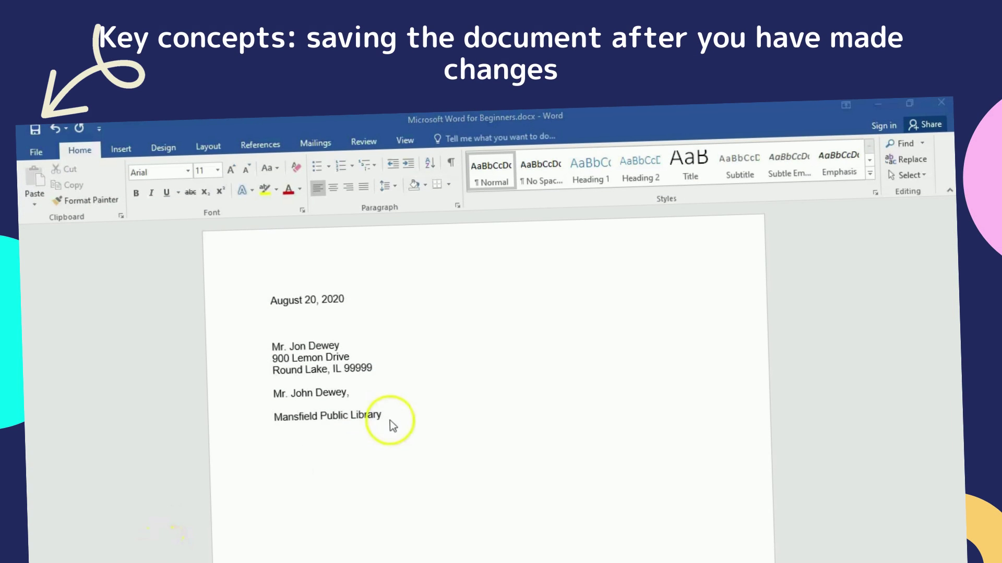
# Extend the body line to read "Mansfield Public Library began in 1929 as part of the Tarrant County Library.".
pyautogui.click(385, 416)
pyautogui.doubleClick(385, 417)
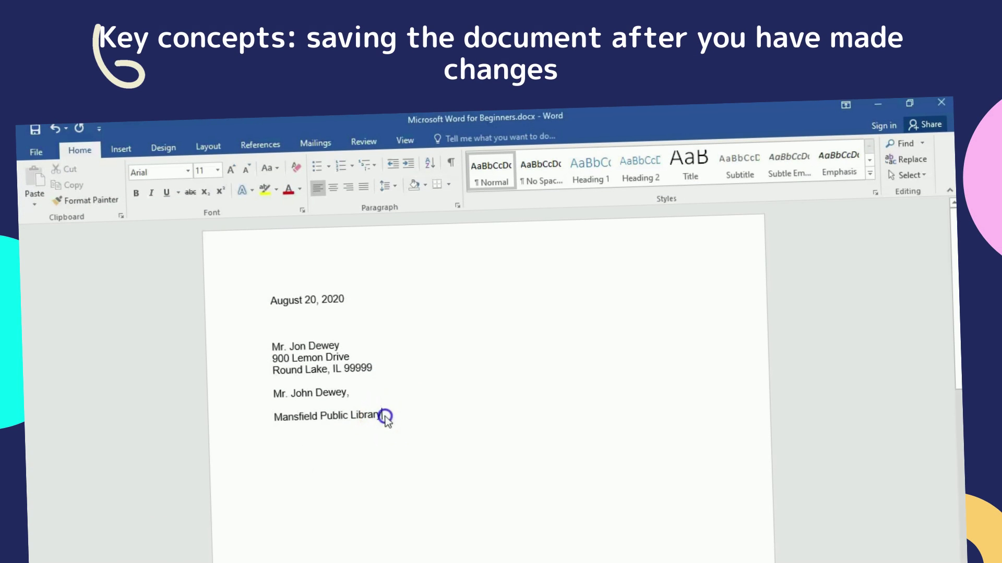
pyautogui.write('began in 1')
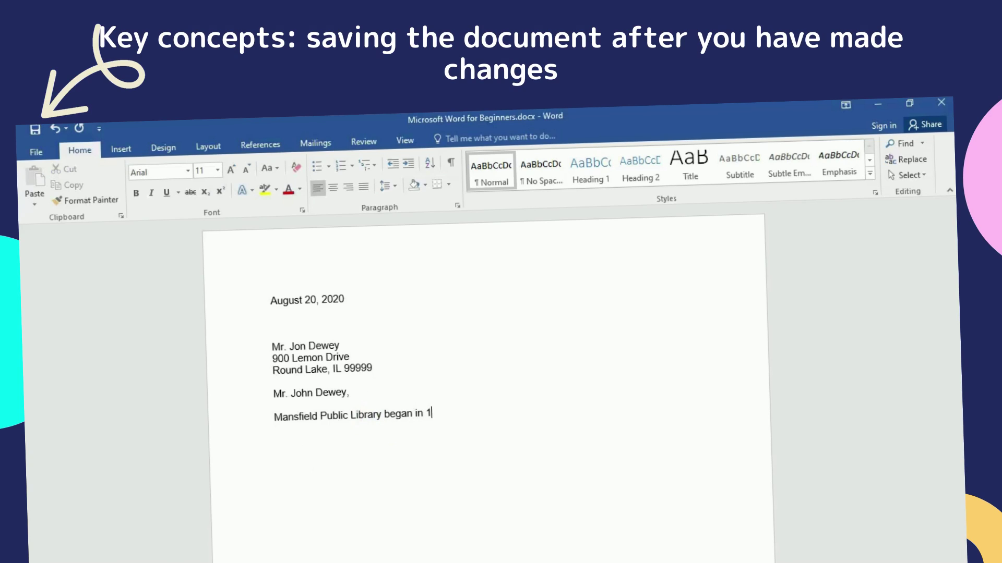
pyautogui.write('929 a')
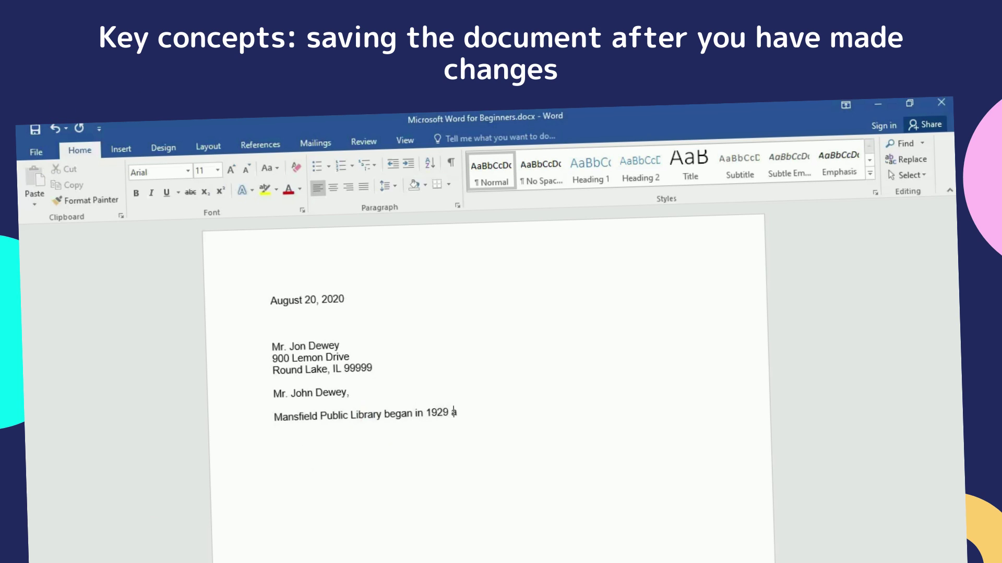
pyautogui.write('s part of th')
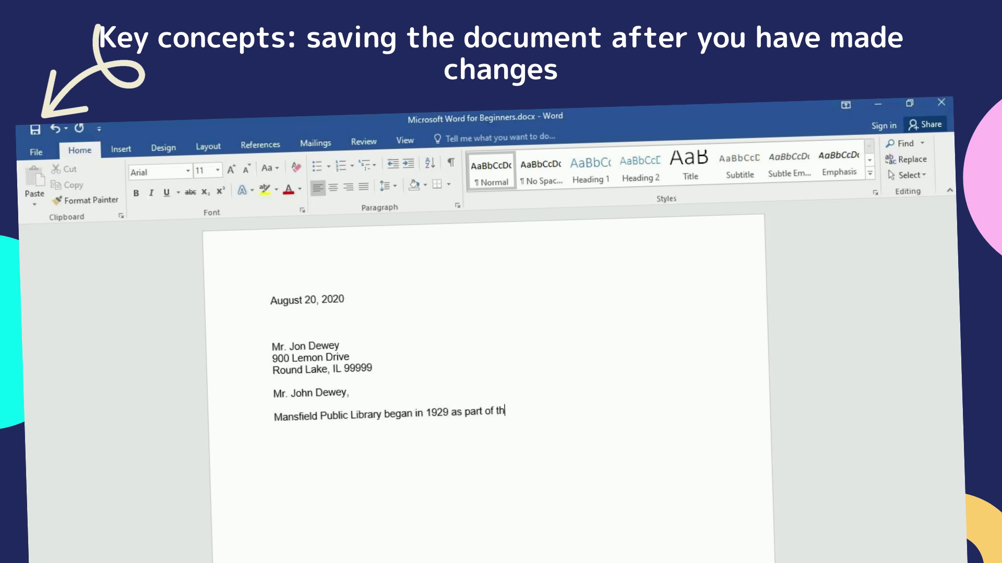
pyautogui.write('e Tarrant County Library. ')
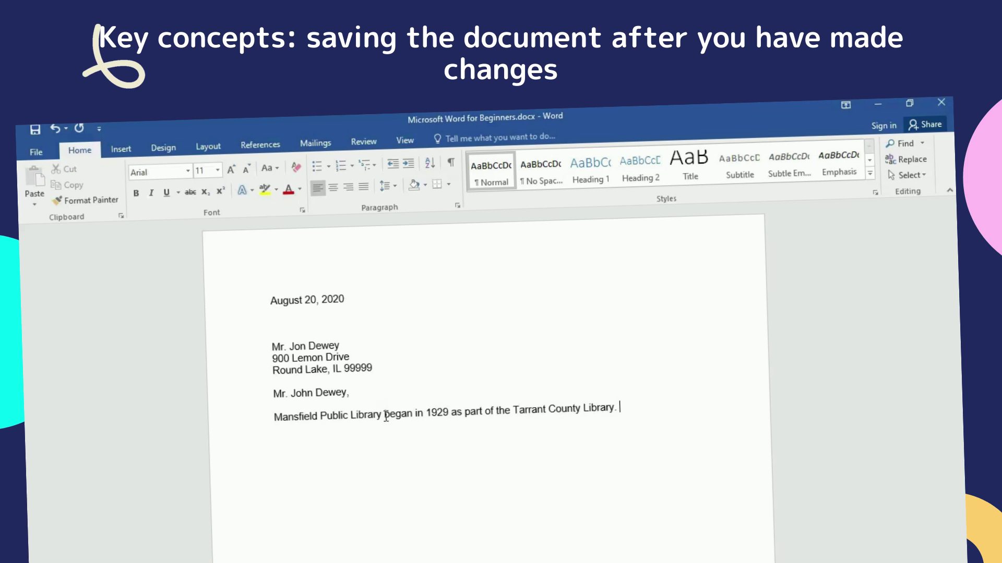
# Continue the body paragraph with "The current library was built in 2001. It is a located at" followed by the library's full postal address.
pyautogui.write('The curren')
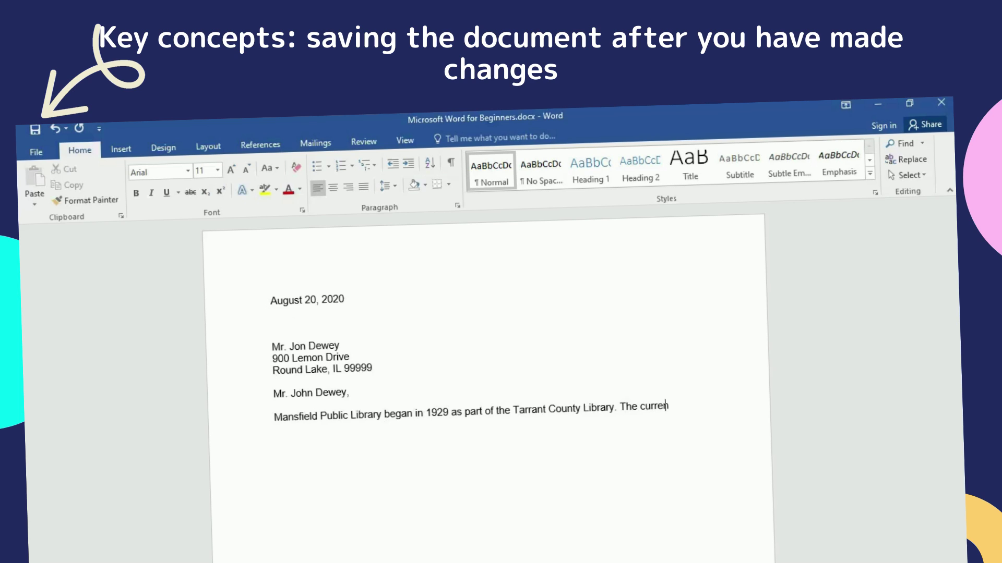
pyautogui.write('t library was built in 2001')
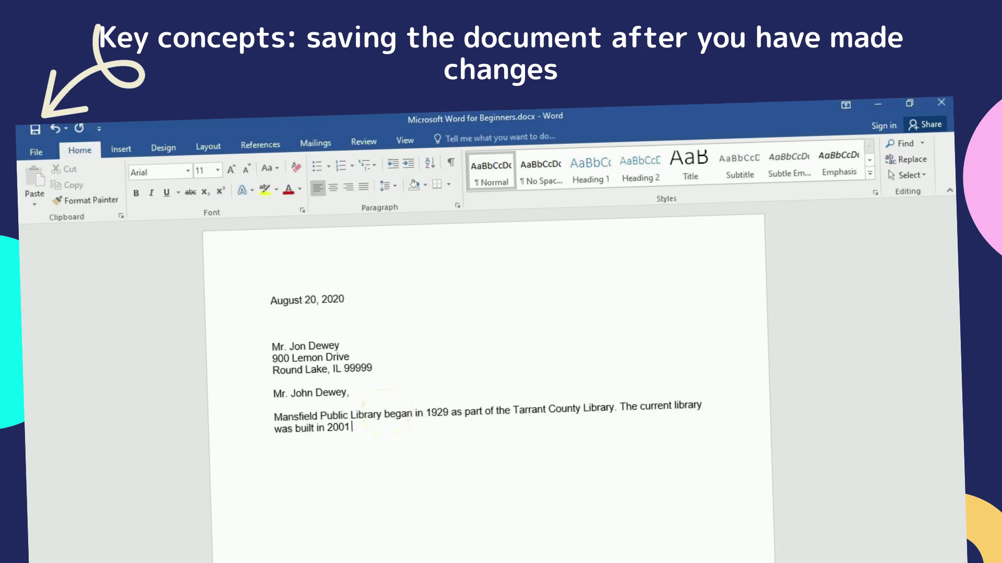
pyautogui.write('. It is a located at 104')
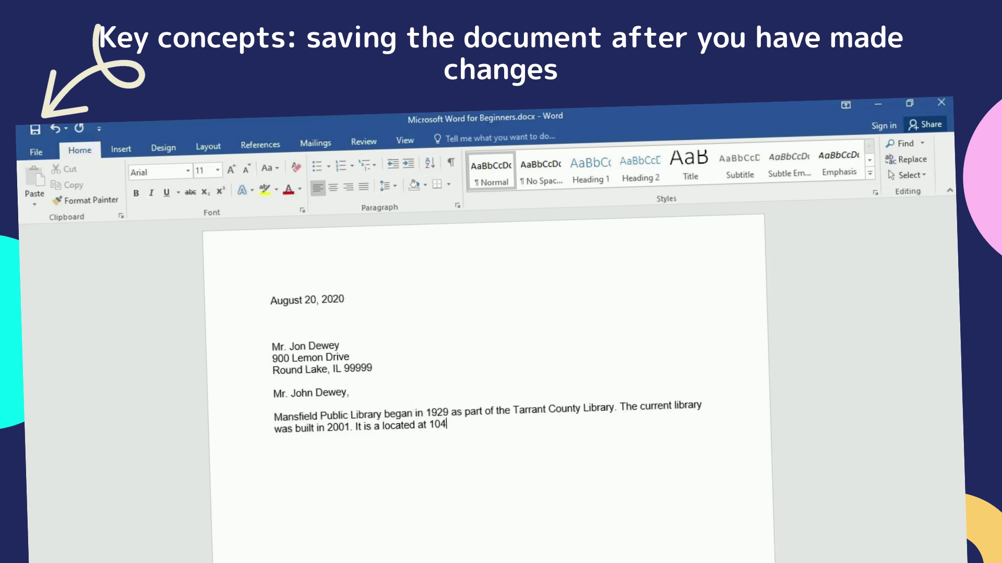
pyautogui.write(' South W')
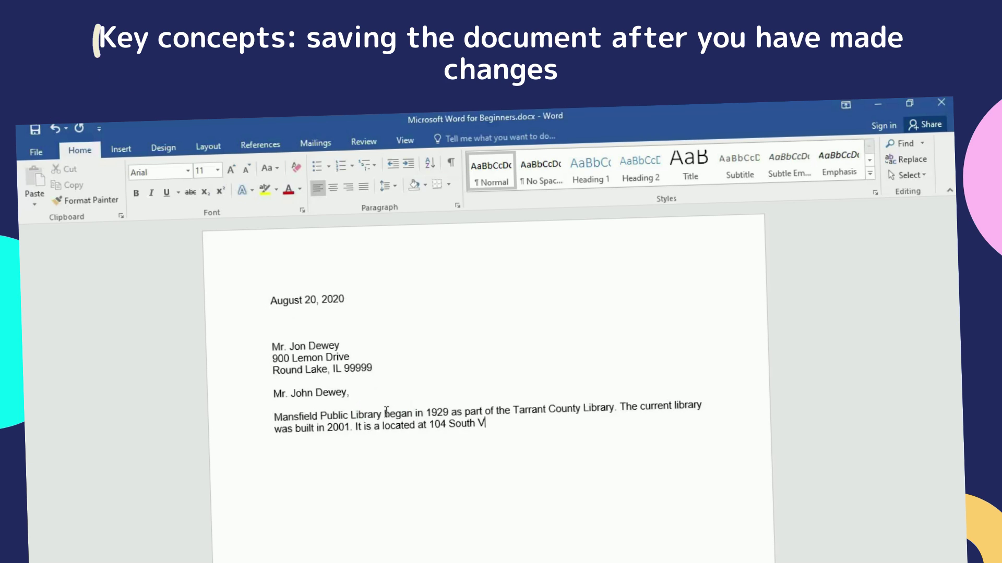
pyautogui.write('istera St.')
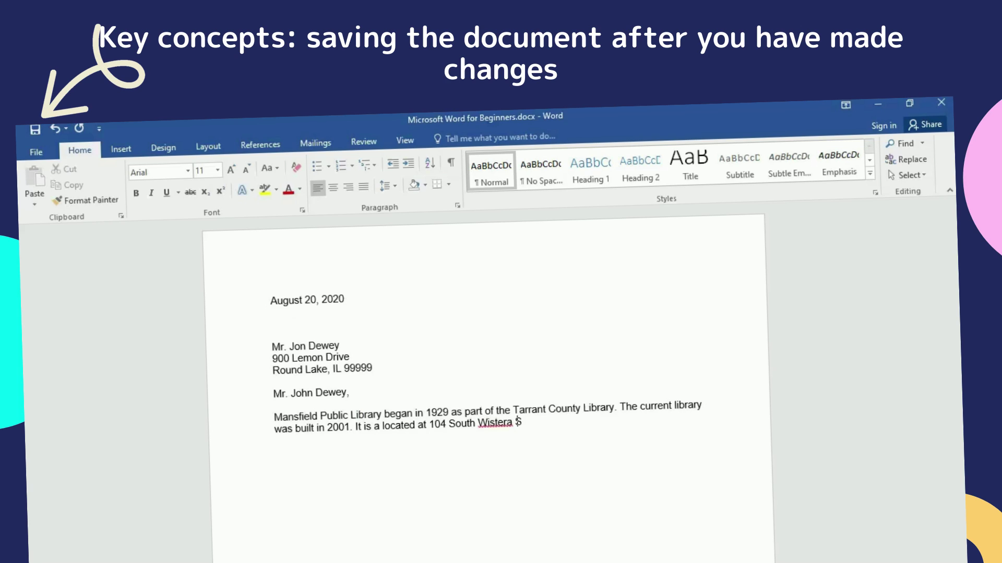
pyautogui.write(' Mansfield, TX 750')
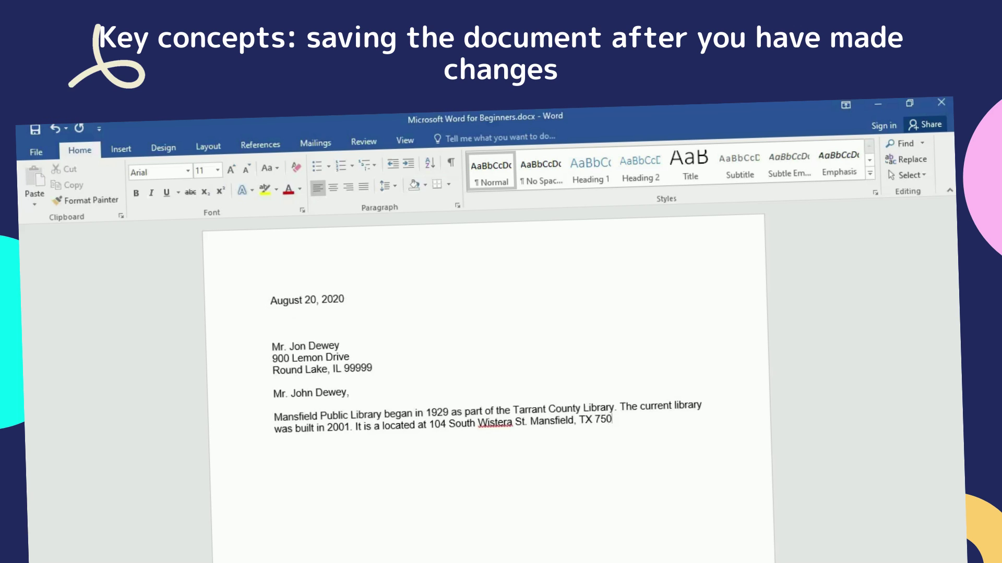
pyautogui.press('BackSpace')
pyautogui.press('BackSpace')
pyautogui.write('6')
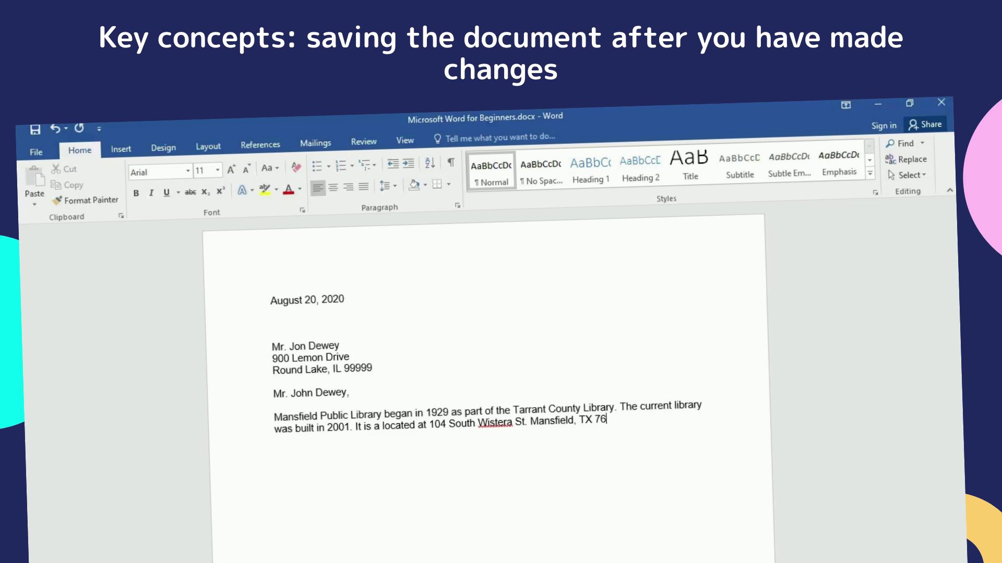
pyautogui.write('063.  ')
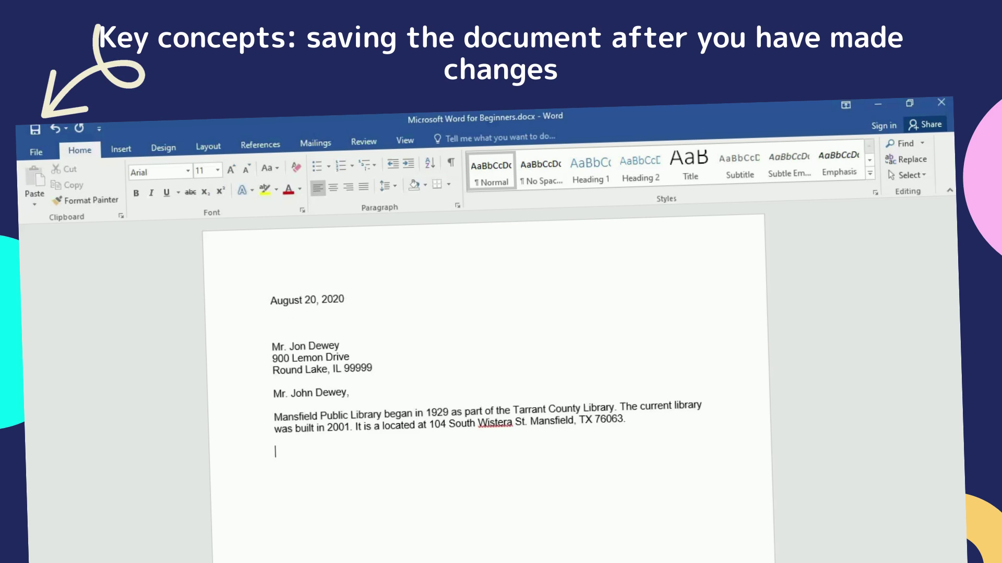
# Close the letter with "Sincerely," and the sender's full name as separate paragraphs below the body text.
pyautogui.write('Sincerely,')
pyautogui.press('Return')
pyautogui.write('John Do')
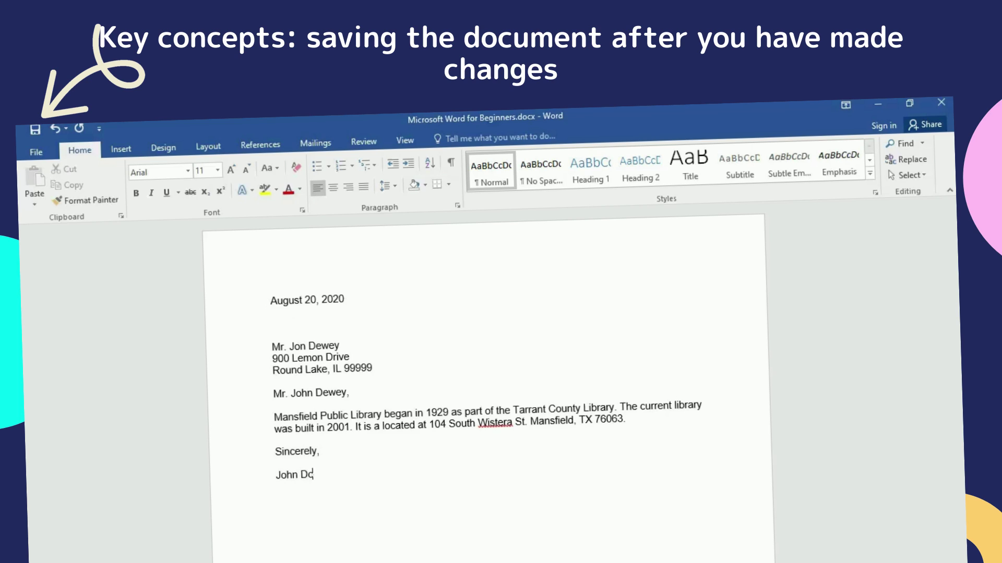
pyautogui.write('e')
pyautogui.press('Return')
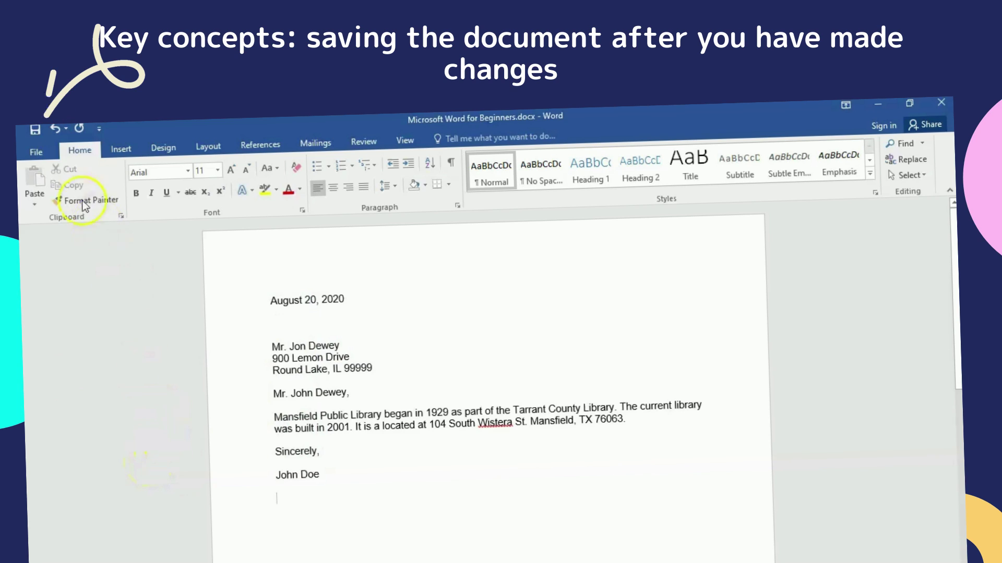
# Save the changes to the letter under its existing file name.
pyautogui.click(37, 134)
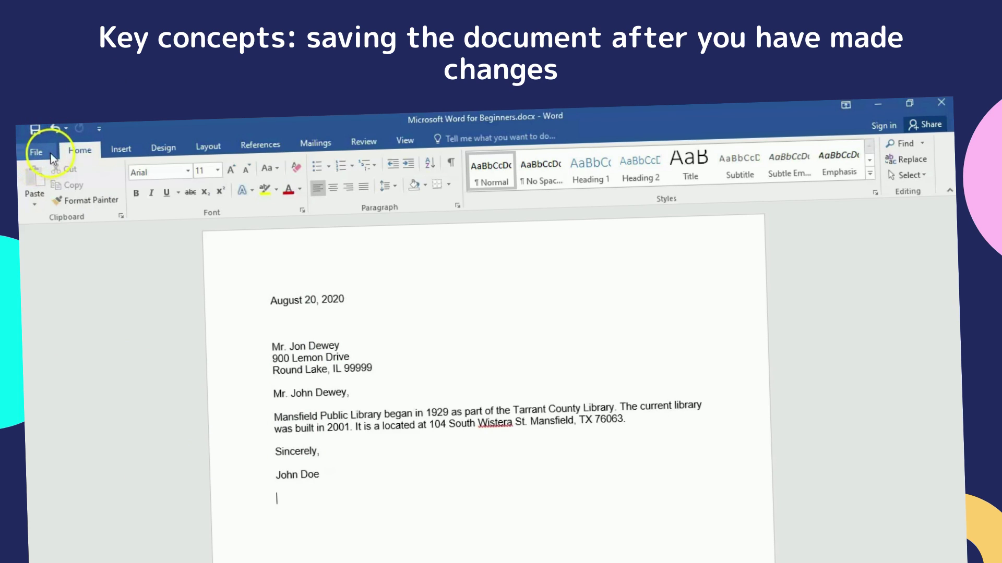
pyautogui.click(47, 153)
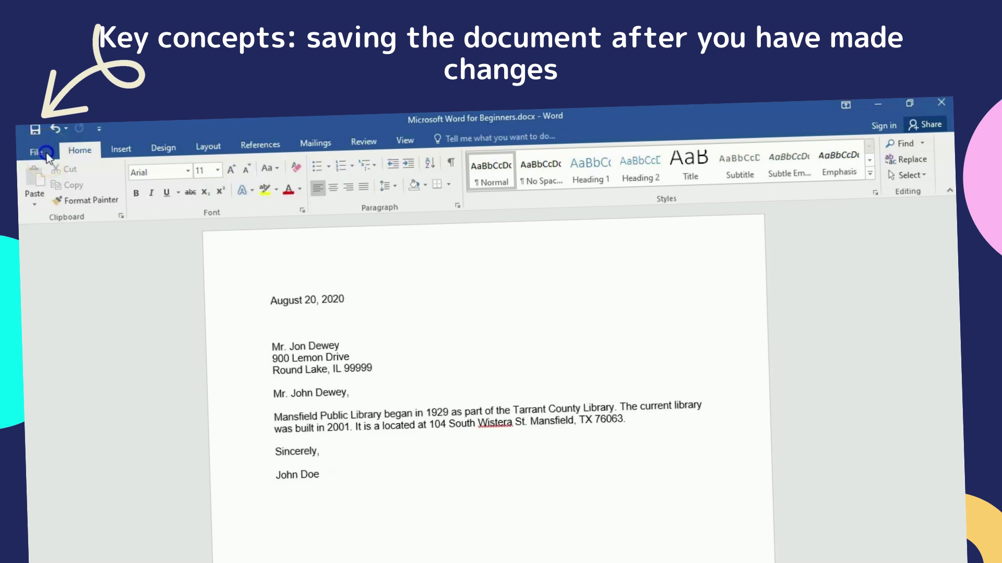
pyautogui.click(33, 152)
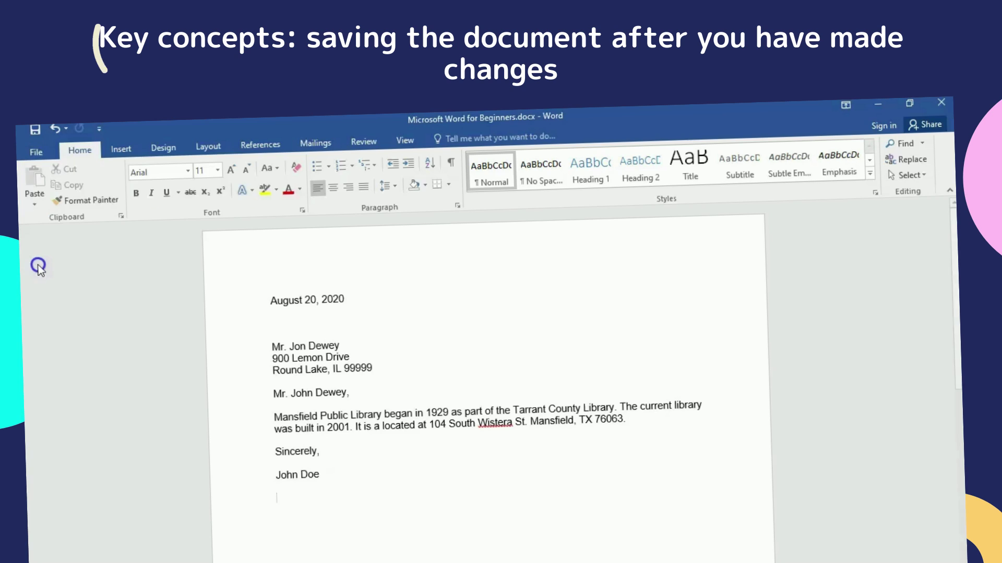
pyautogui.rightClick(28, 158)
pyautogui.click(25, 153)
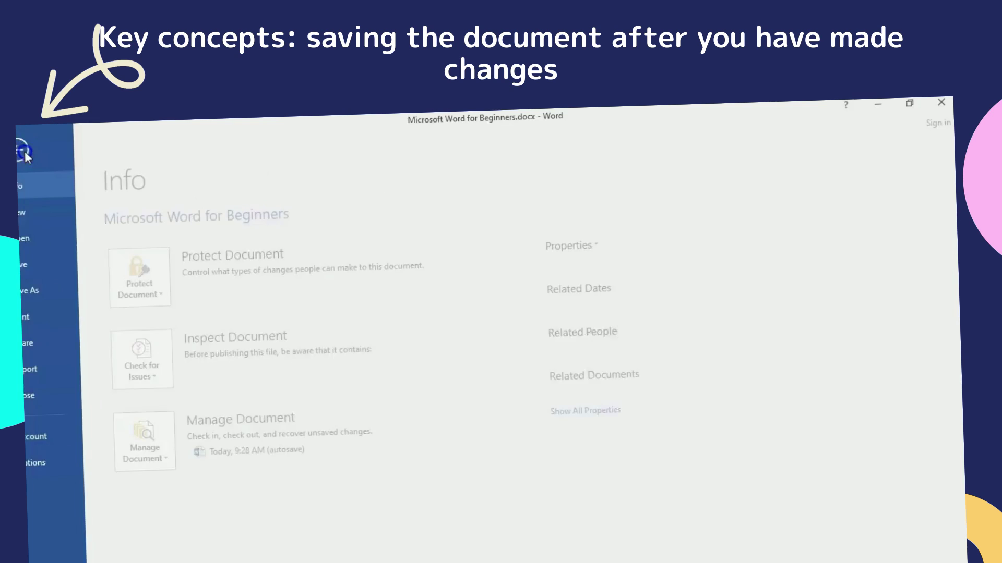
pyautogui.click(35, 264)
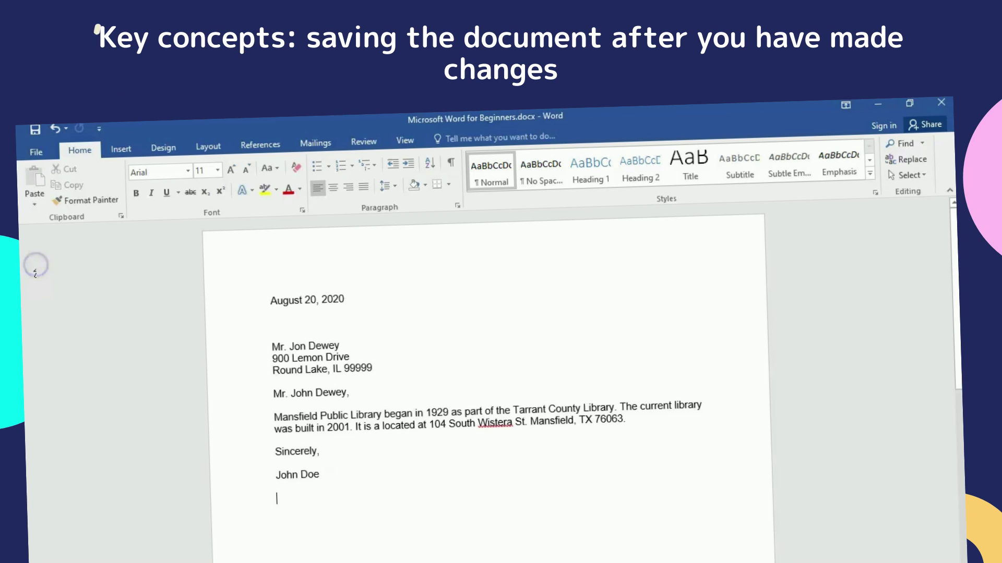